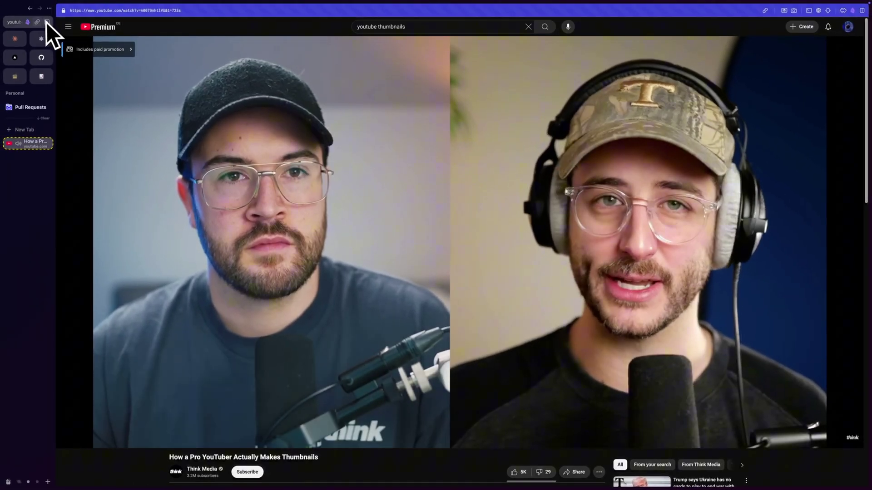
Launch Obsidian Web Clipper on the 'How a Pro YouTuber Actually Makes Thumbnails' video.
left_click(46, 22)
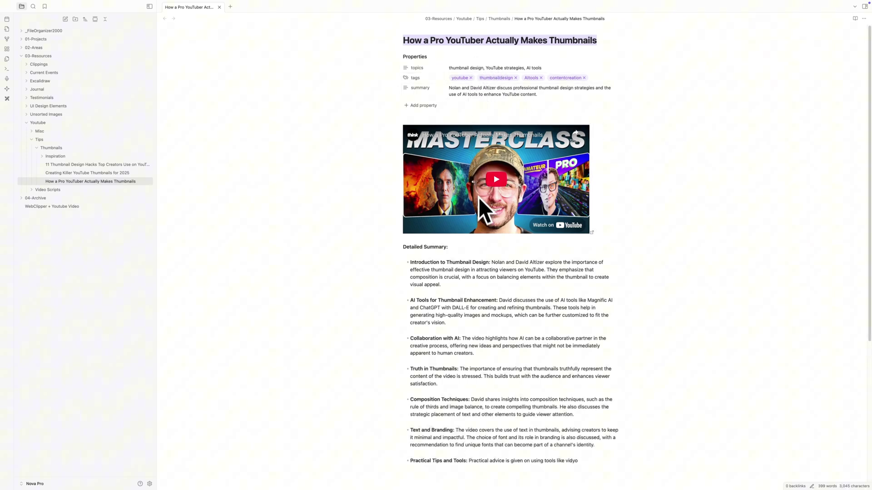
scroll(491, 310, "down", 5)
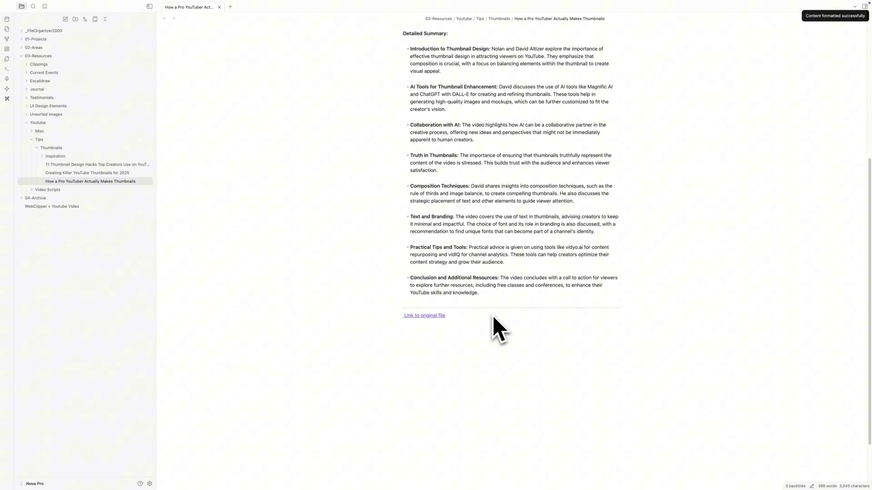
scroll(492, 315, "up", 3)
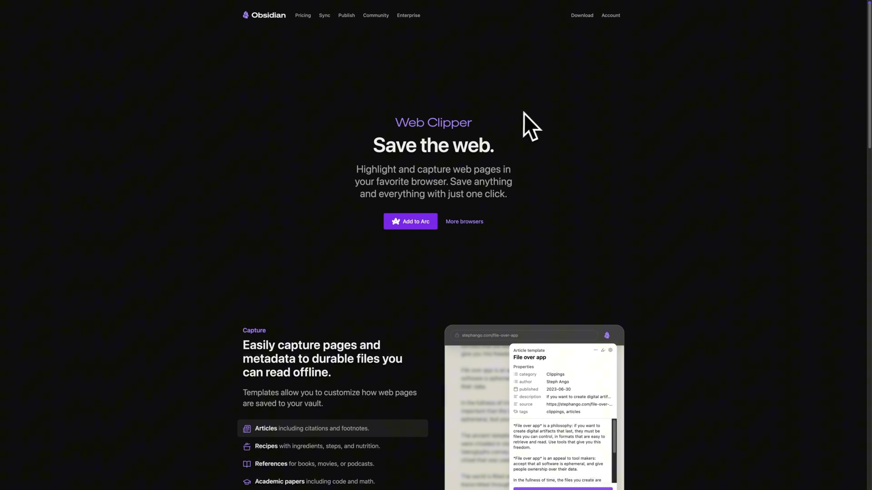
scroll(528, 112, "down", 2)
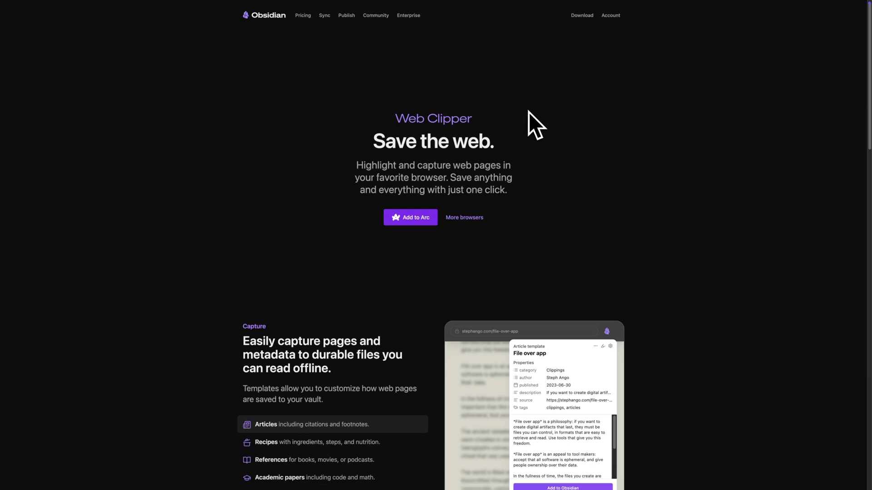
scroll(529, 112, "down", 3)
scroll(529, 112, "down", 5)
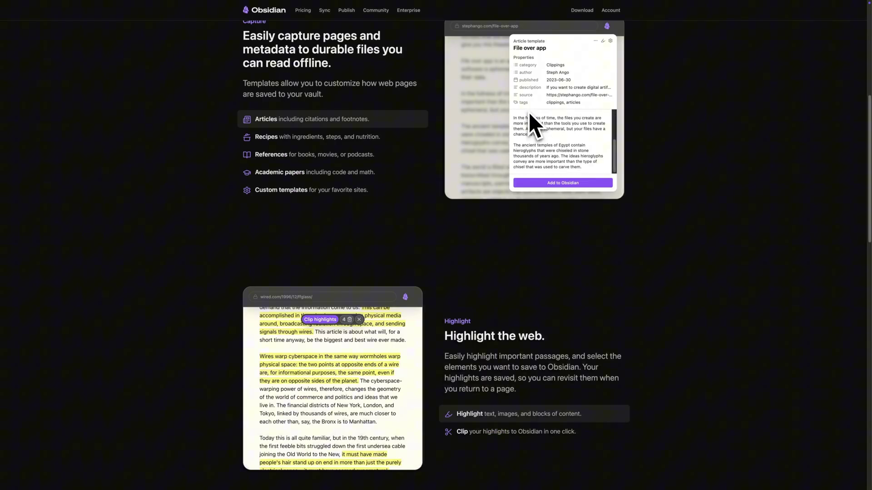
scroll(538, 144, "down", 4)
scroll(545, 201, "down", 3)
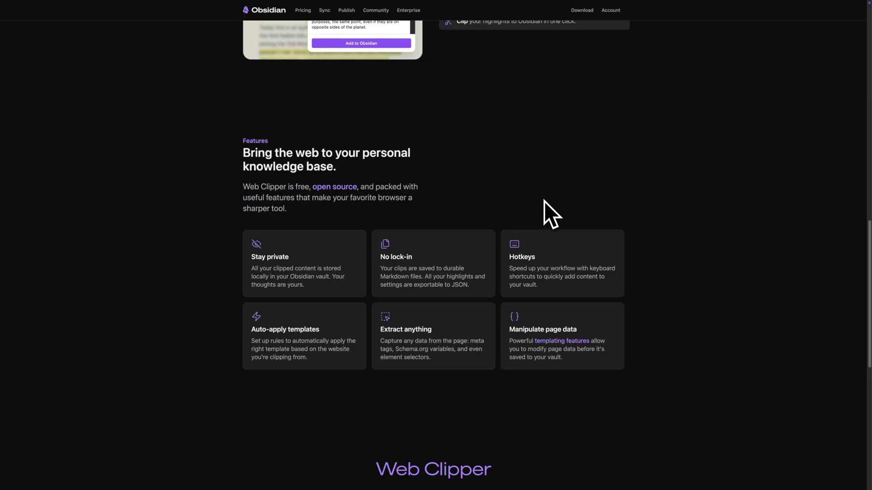
scroll(545, 201, "down", 3)
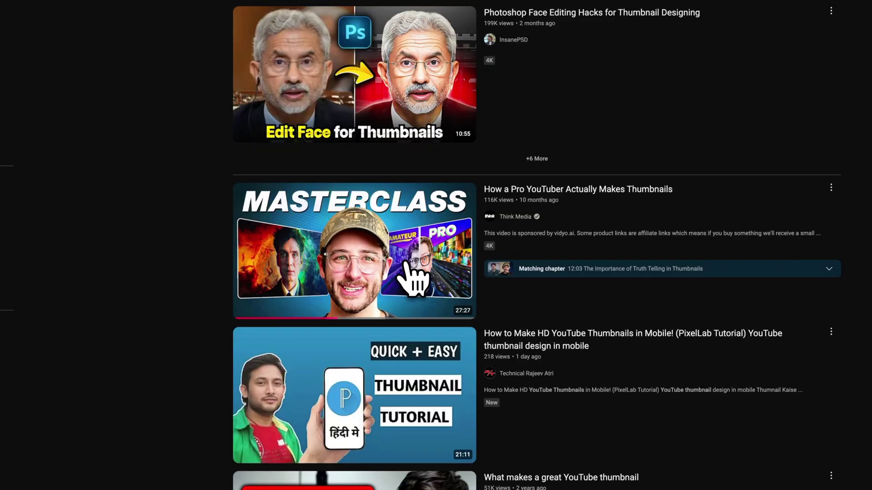
Play the 'How a Pro YouTuber Actually Makes Thumbnails' video from the search results.
left_click(424, 280)
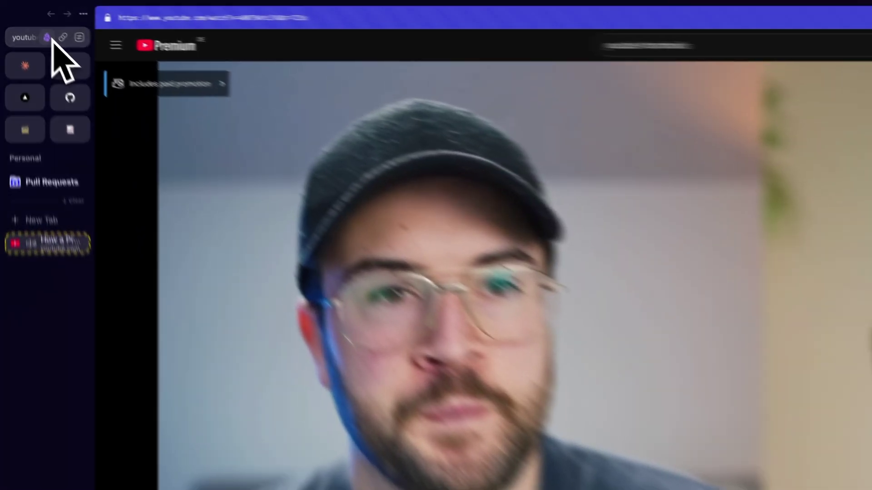
Clip the thumbnails video to Nova Pro's _FileOrganizer2000/Inbox folder as a new note.
left_click(48, 37)
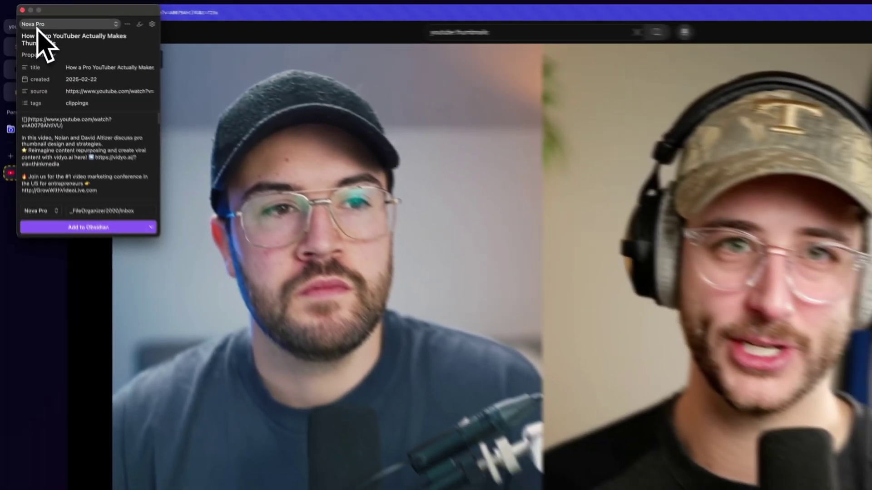
key("Return")
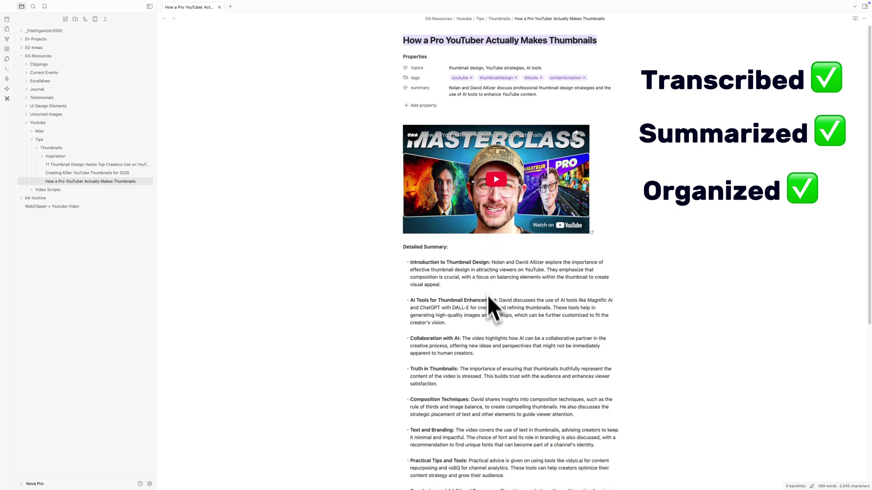
scroll(493, 314, "down", 3)
scroll(492, 316, "down", 3)
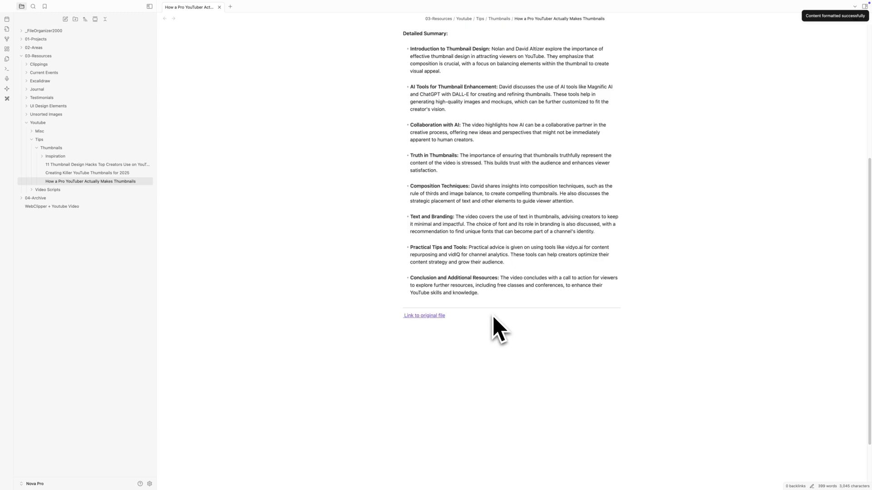
scroll(493, 315, "up", 3)
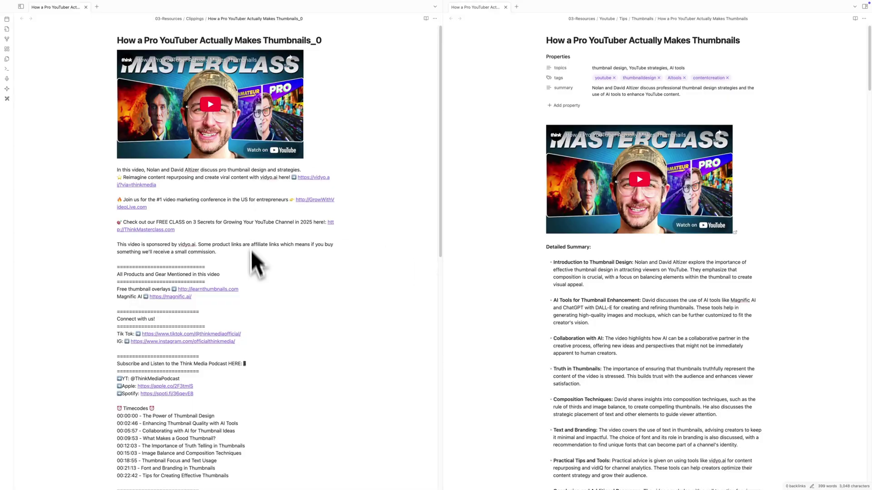
scroll(255, 318, "down", 10)
scroll(255, 318, "up", 10)
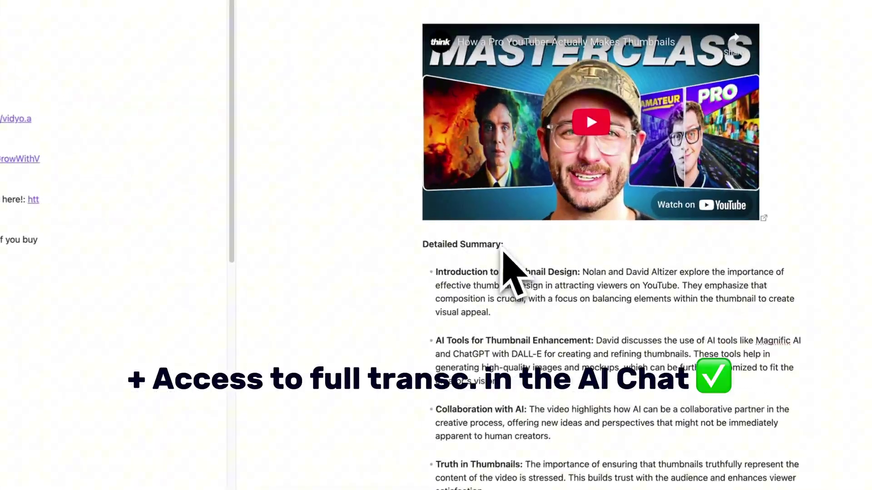
scroll(585, 273, "down", 10)
scroll(584, 321, "down", 10)
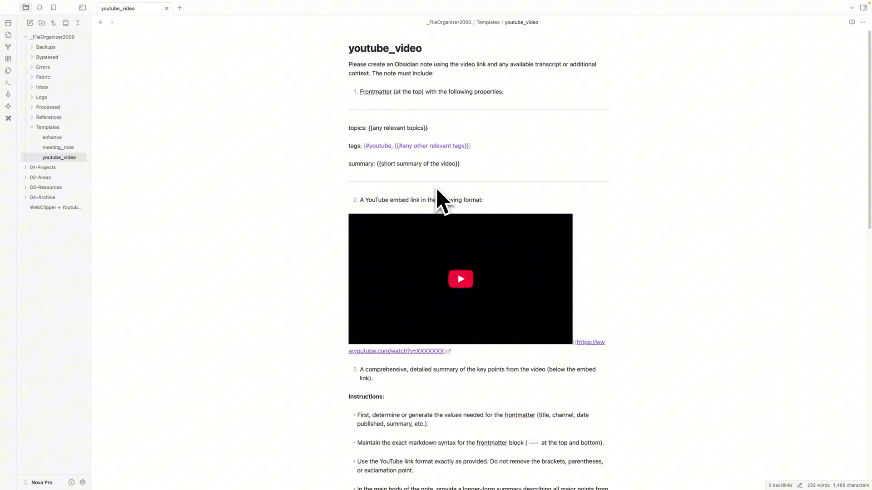
scroll(438, 207, "down", 5)
scroll(447, 236, "down", 5)
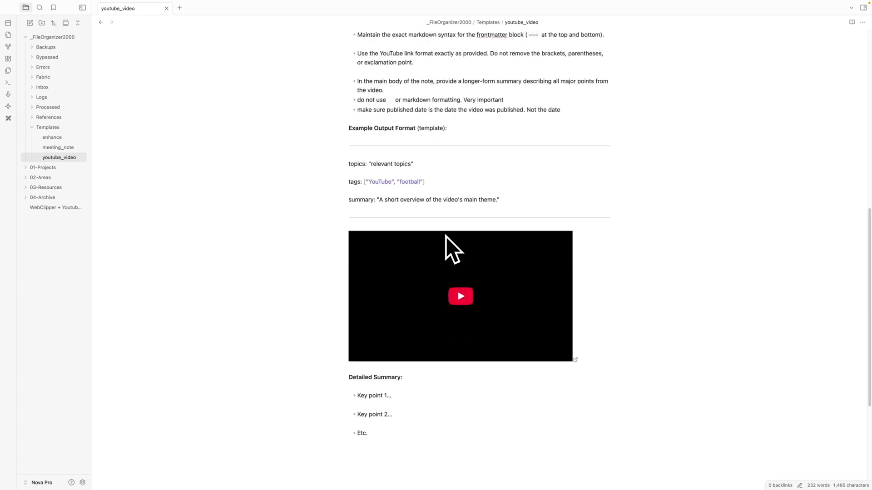
scroll(446, 237, "up", 5)
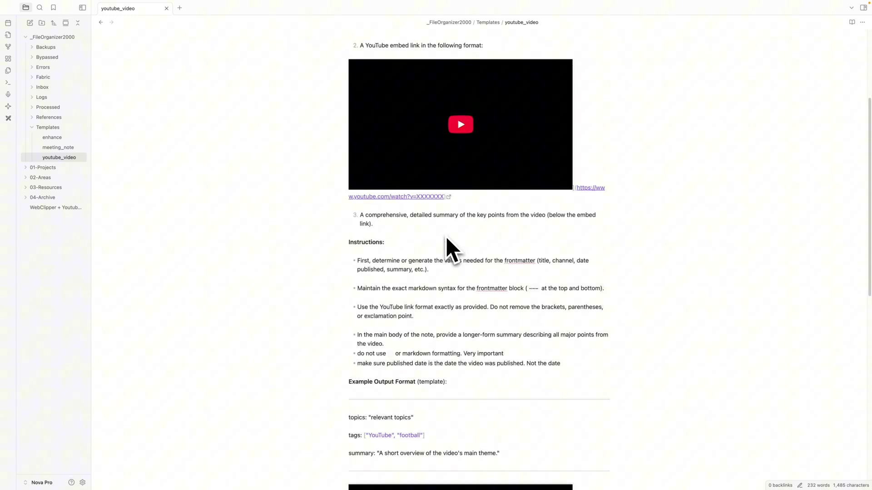
scroll(446, 237, "up", 5)
scroll(446, 236, "up", 2)
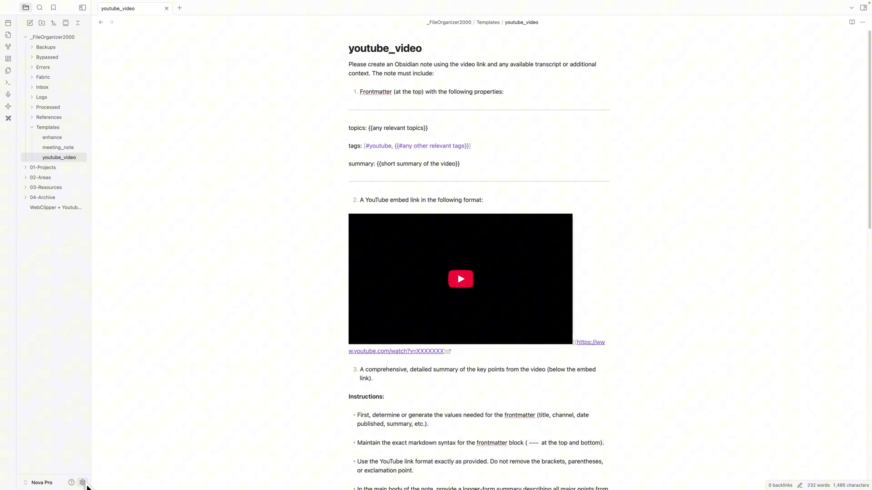
Verify Note Companion's Inbox Auto-Renaming and Auto-Formatting are on, then return to Arc.
left_click(82, 483)
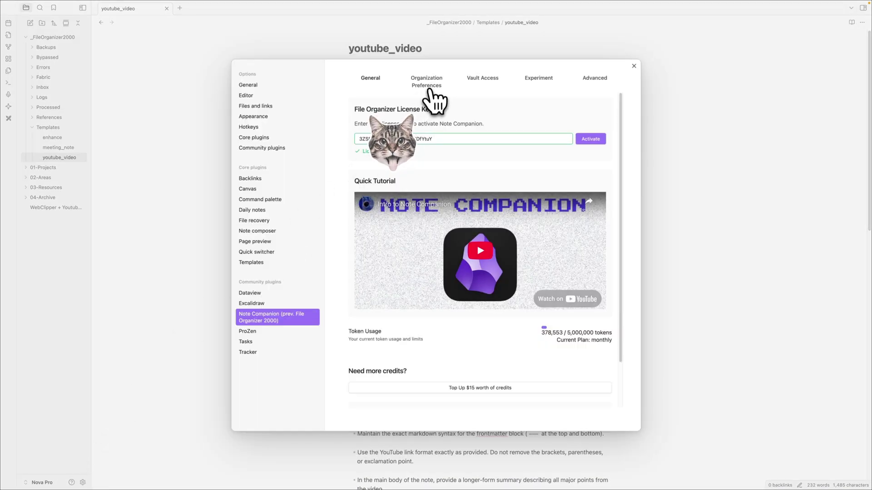
left_click(426, 81)
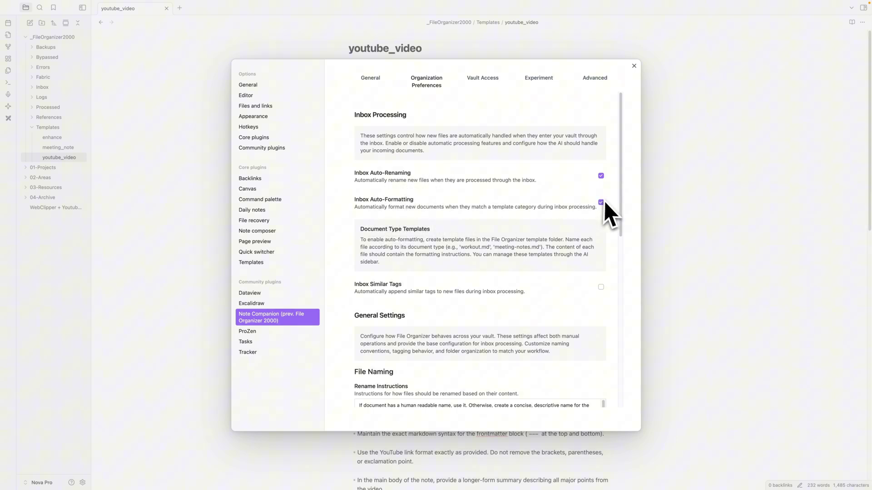
mouse_move(81, 486)
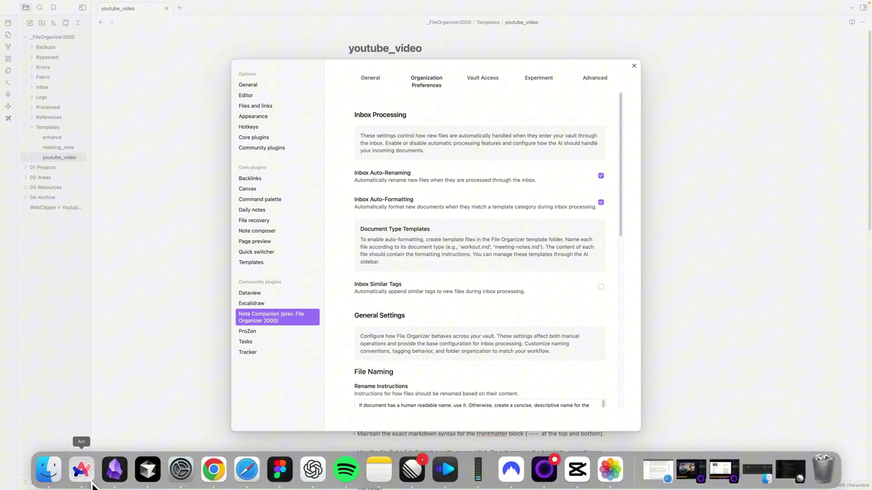
left_click(81, 469)
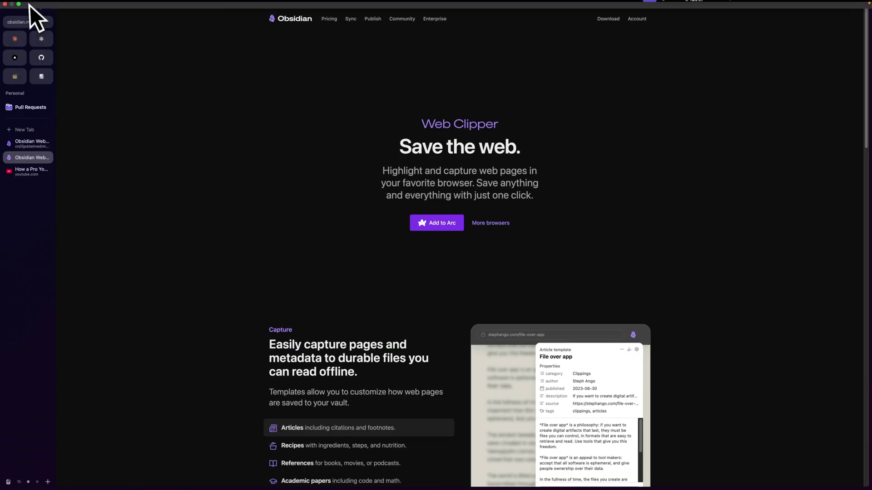
Bring up the Web Clipper extension to reach its General settings with the Nova Pro vault.
left_click(32, 26)
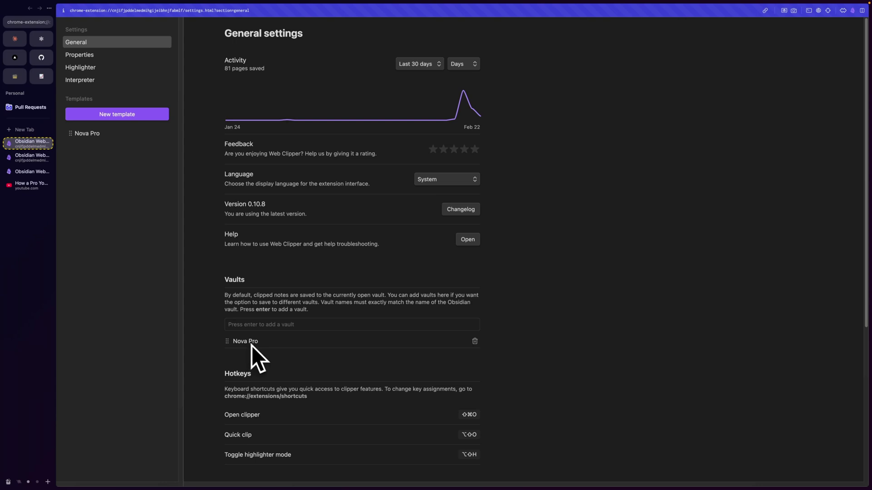
scroll(283, 387, "down", 1)
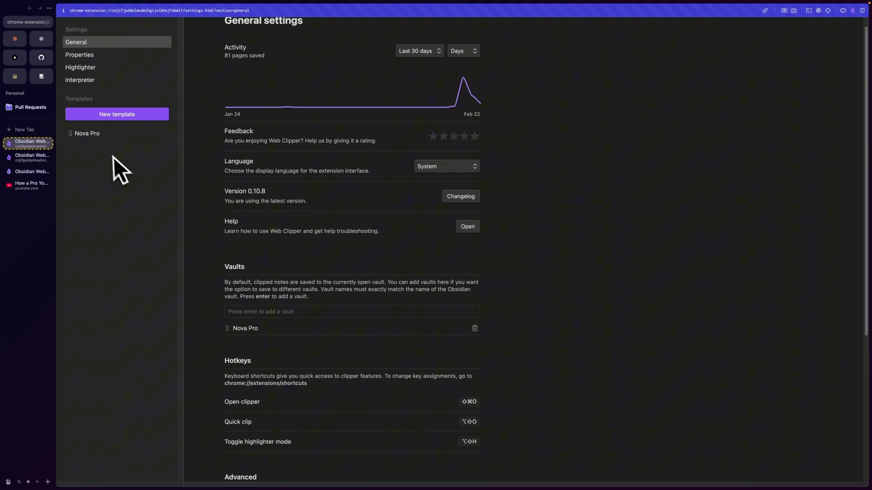
mouse_move(102, 134)
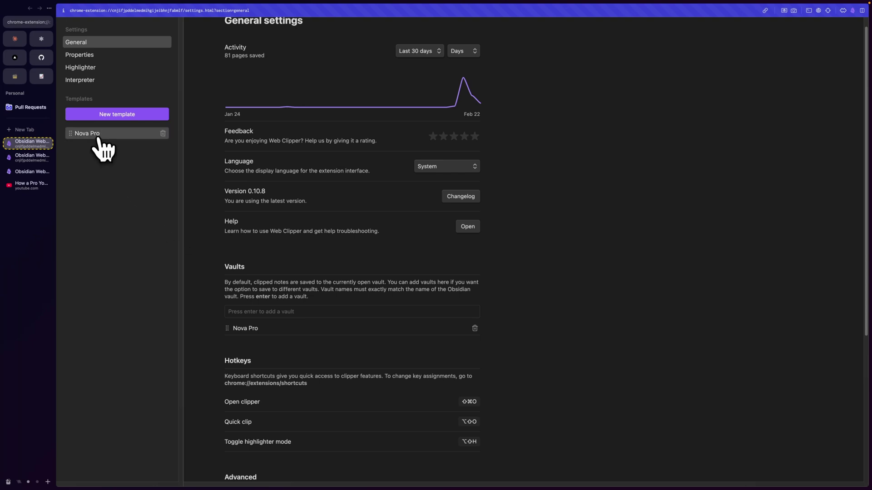
Edit the Nova Pro template and select its _FileOrganizer2000/Inbox note location.
left_click(87, 133)
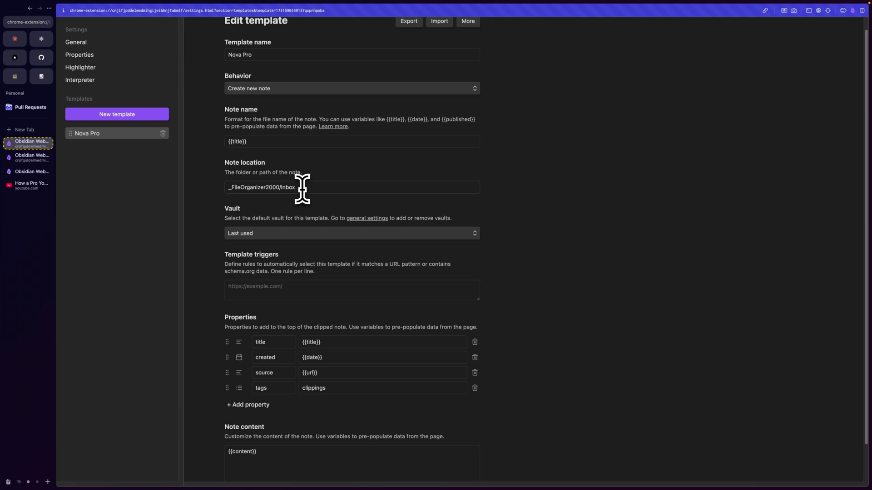
left_click_drag(229, 187, 313, 187)
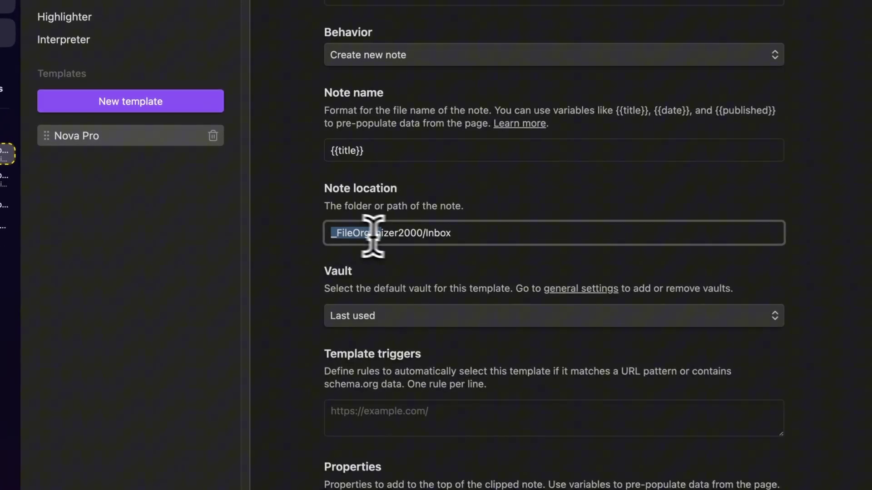